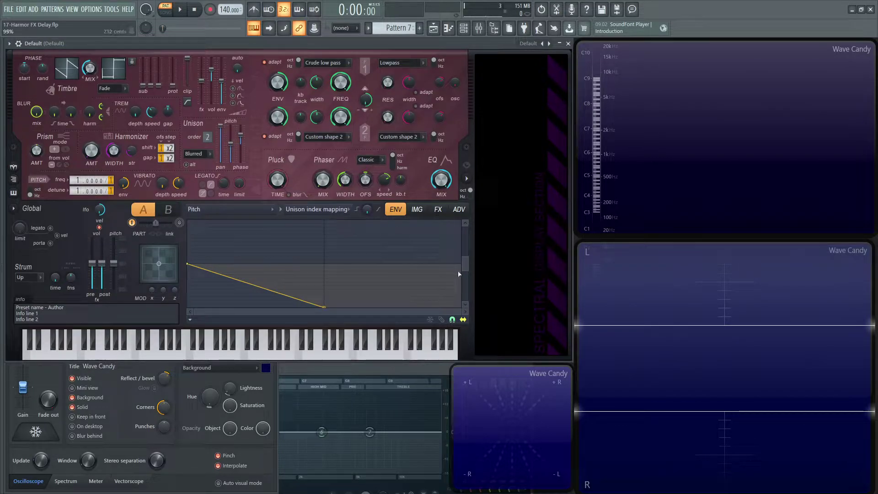
# Step: Drag the unison pitch mapping envelope down to −2400 cents and play a C4 test note
pyautogui.moveTo(466, 271); pyautogui.dragTo(467, 285)
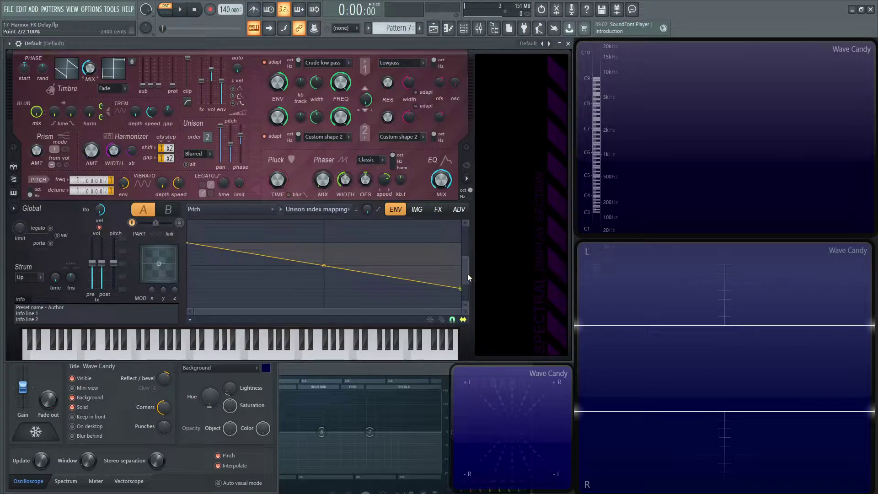
pyautogui.press('z')
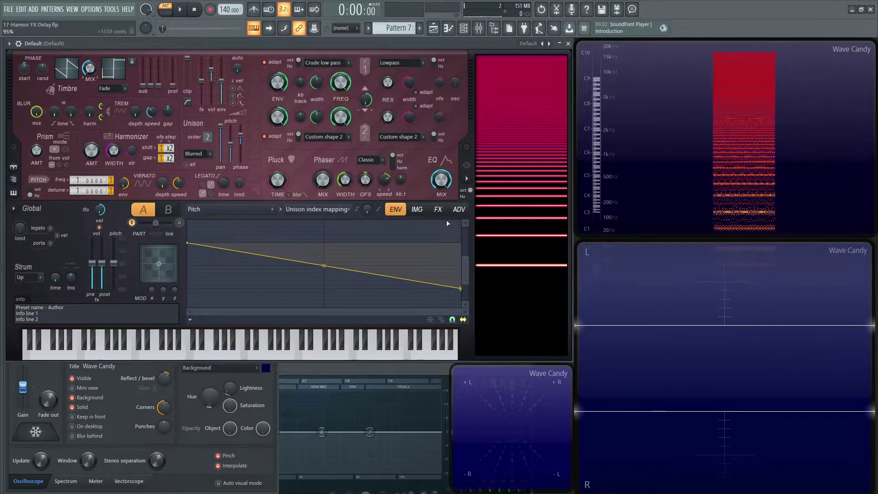
pyautogui.click(439, 210)
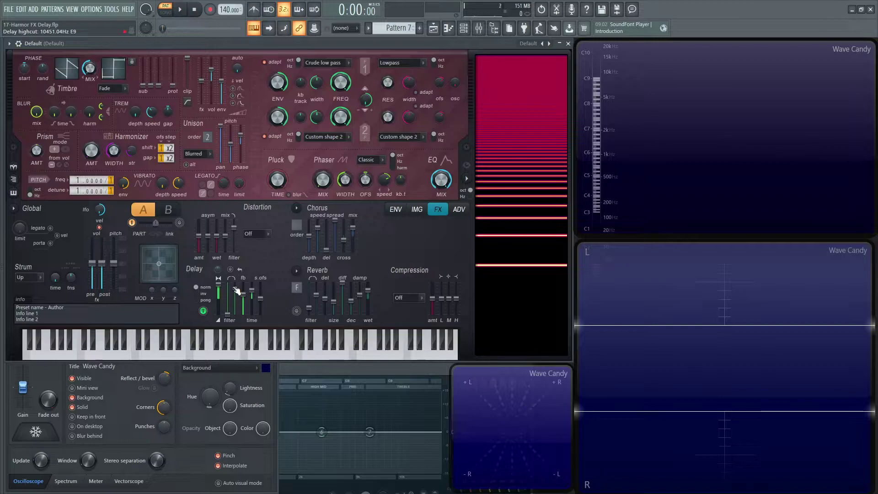
pyautogui.press('z')
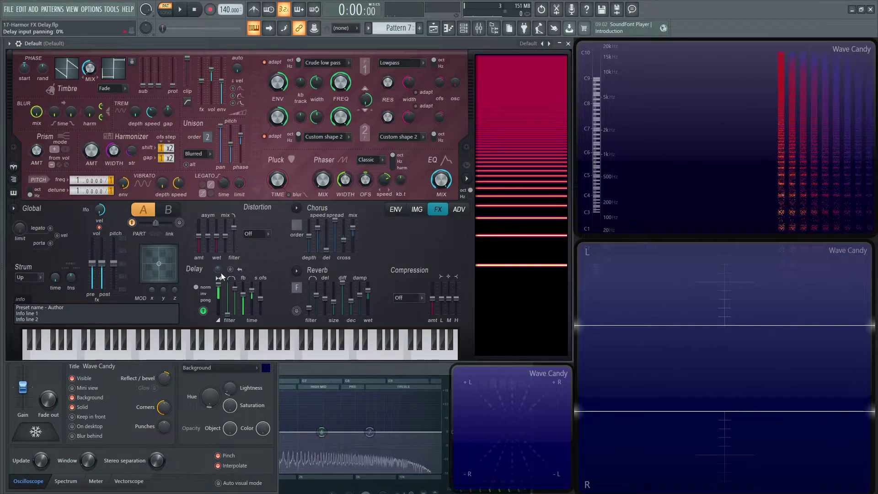
pyautogui.click(204, 294)
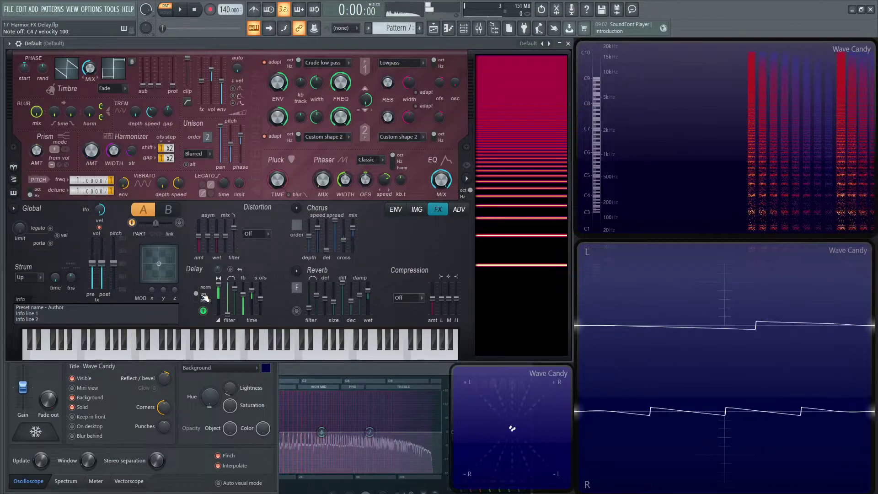
pyautogui.click(203, 300)
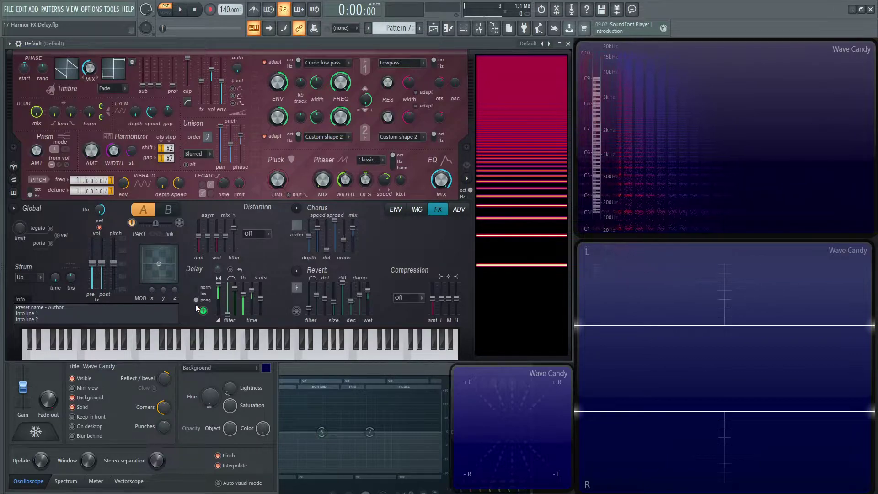
pyautogui.press('z')
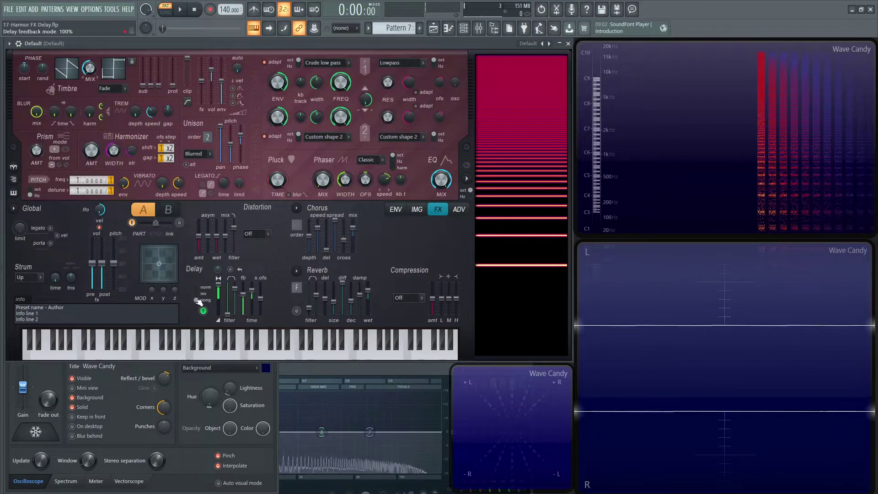
pyautogui.moveTo(196, 308); pyautogui.dragTo(198, 263)
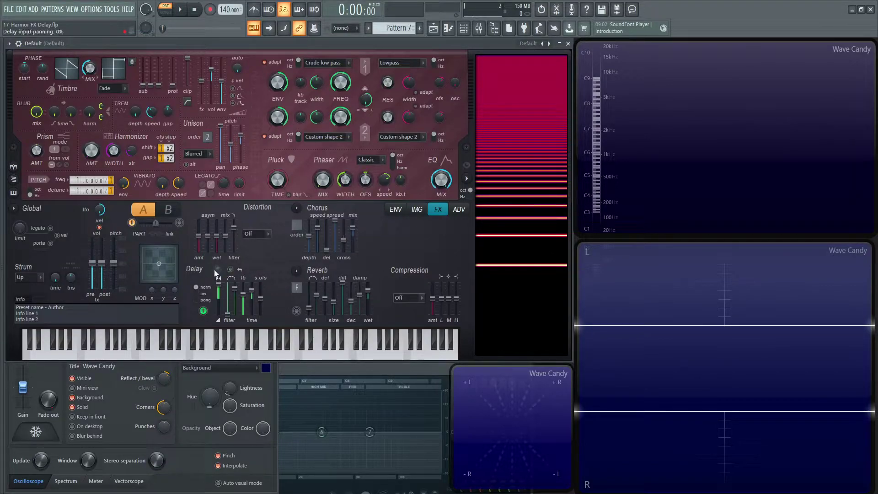
pyautogui.moveTo(216, 269); pyautogui.dragTo(216, 302)
pyautogui.press('z')
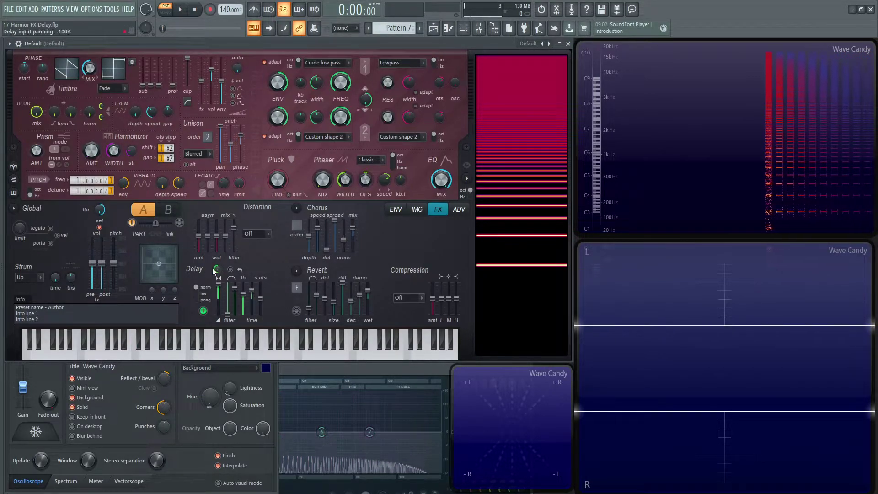
pyautogui.press('z')
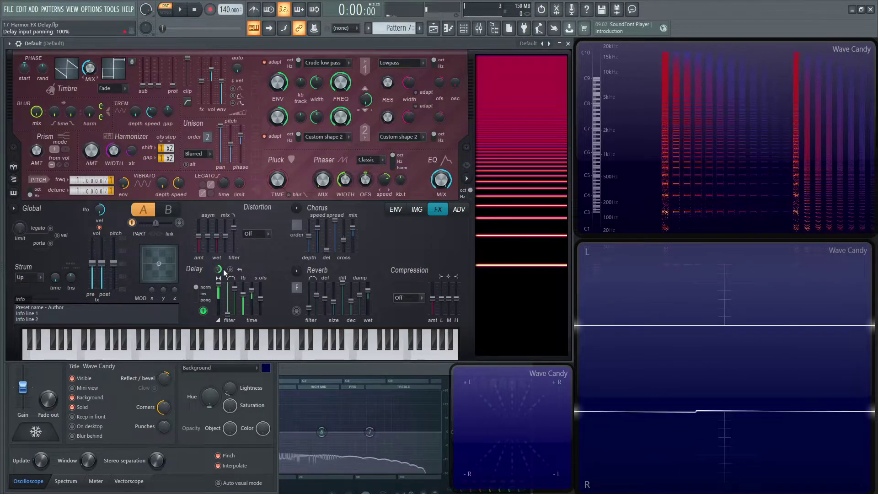
pyautogui.moveTo(223, 269); pyautogui.dragTo(220, 273)
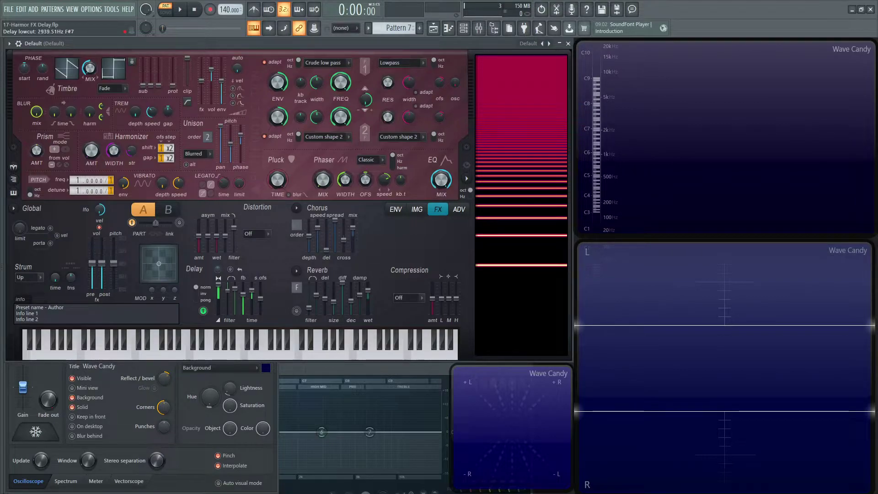
# Step: Lower the delay high cut to about 1521 Hz, auditioning C4 before and after
pyautogui.press('z')
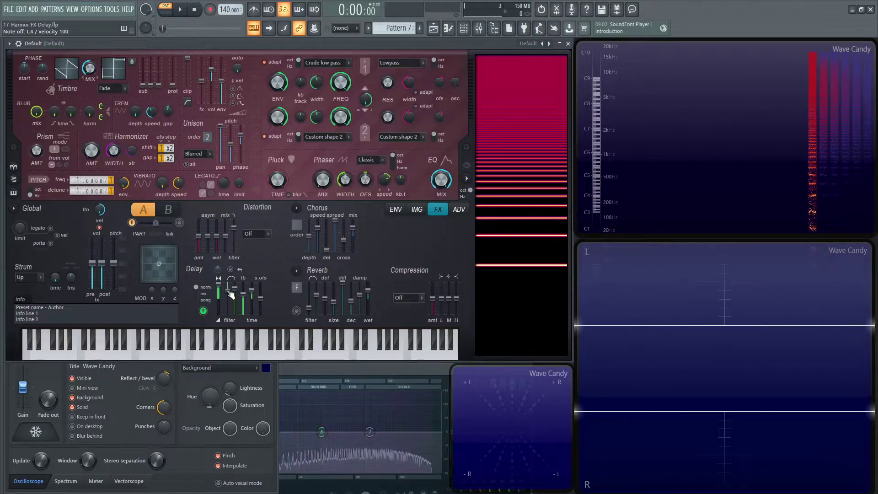
pyautogui.press('z')
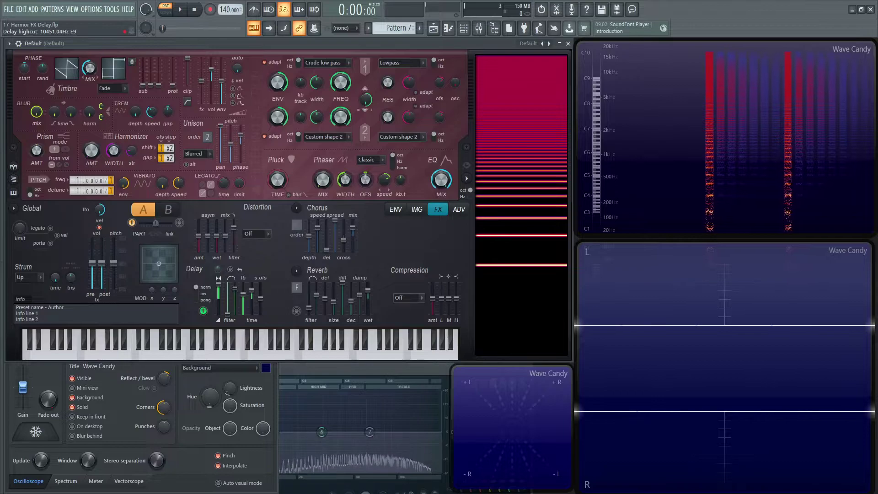
pyautogui.moveTo(227, 298); pyautogui.dragTo(227, 311)
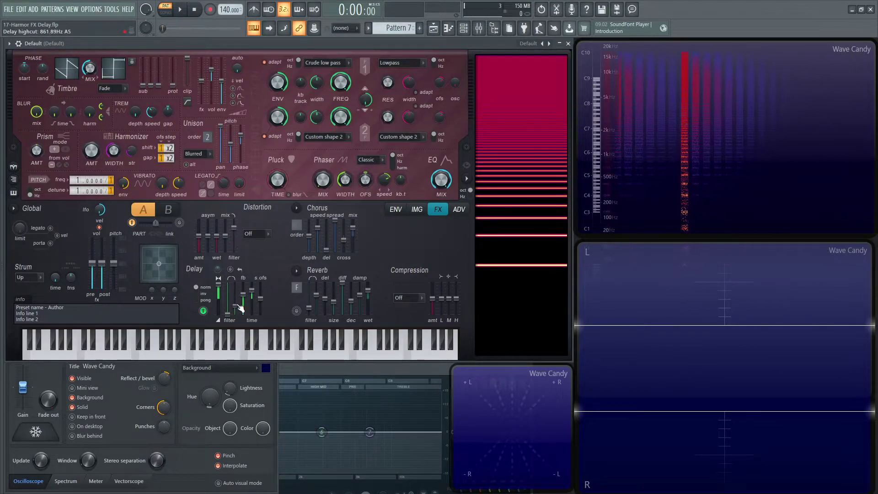
pyautogui.press('z')
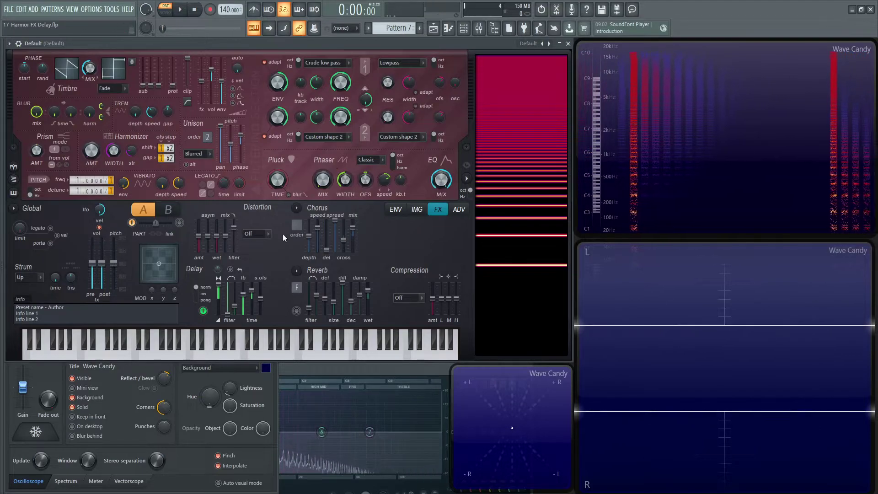
pyautogui.press('z')
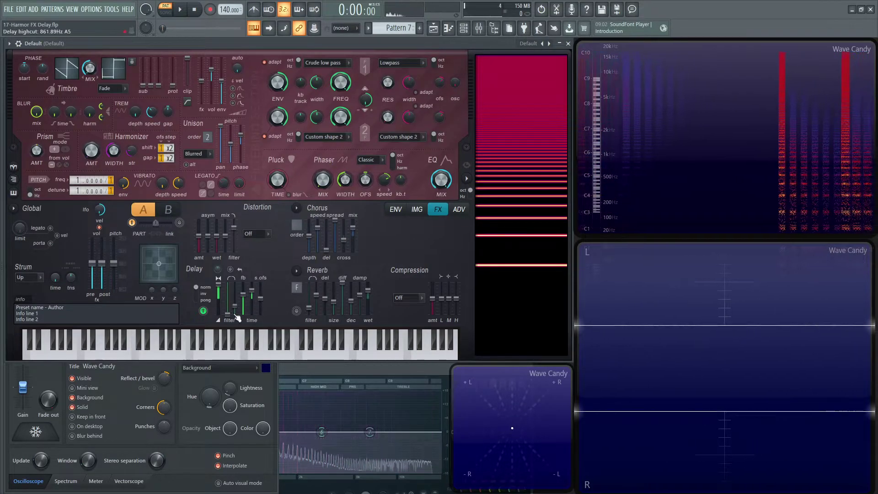
# Step: Set the delay high cut to about 1847 Hz and the delay feedback to 63%
pyautogui.moveTo(227, 314); pyautogui.dragTo(236, 286)
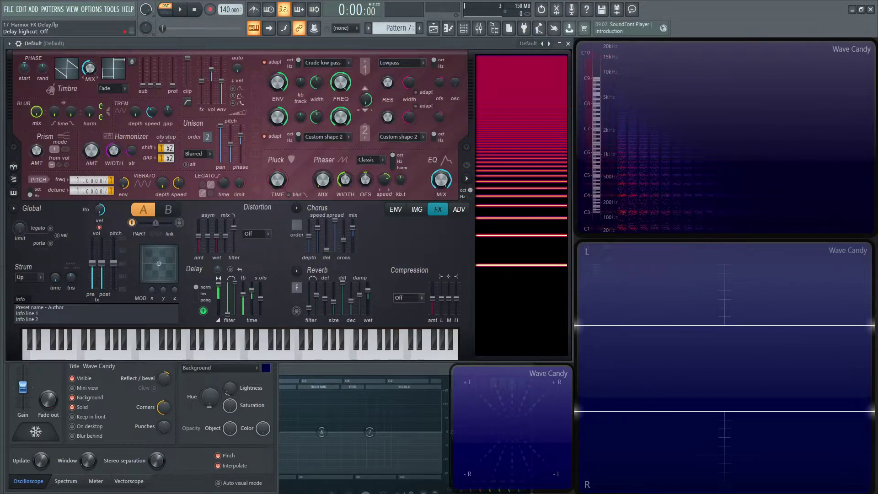
pyautogui.press('z')
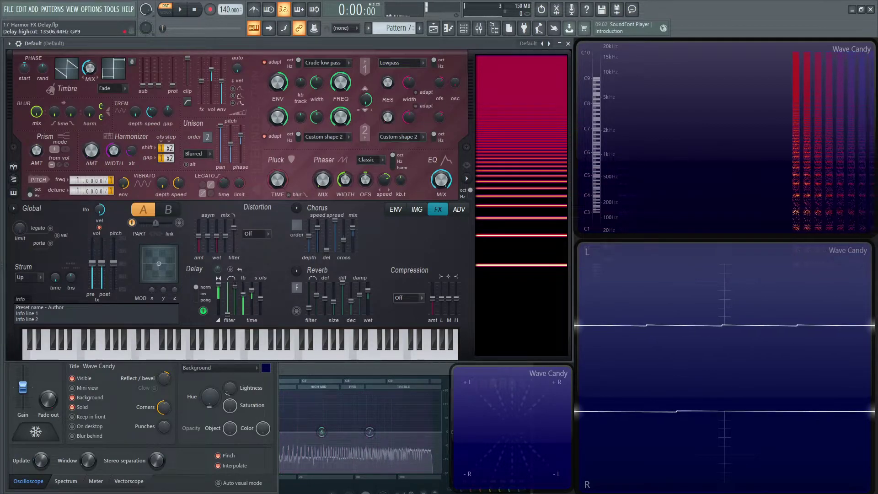
pyautogui.press('z')
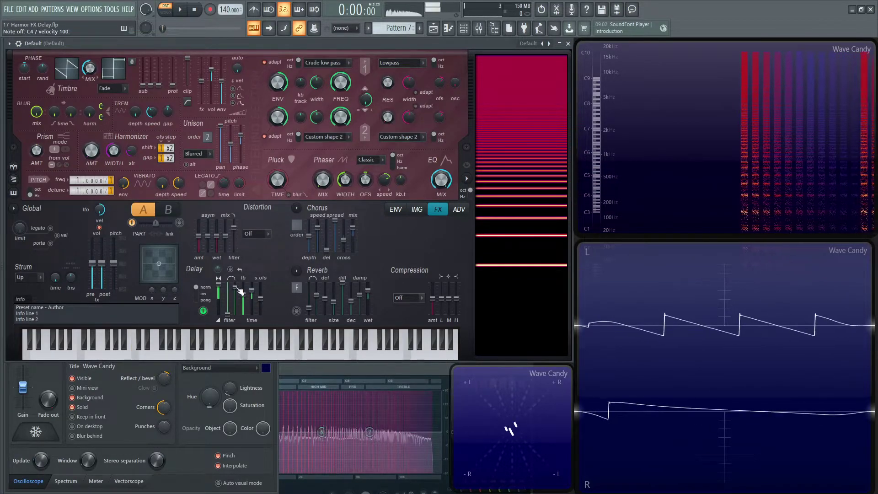
pyautogui.moveTo(240, 292); pyautogui.dragTo(247, 283)
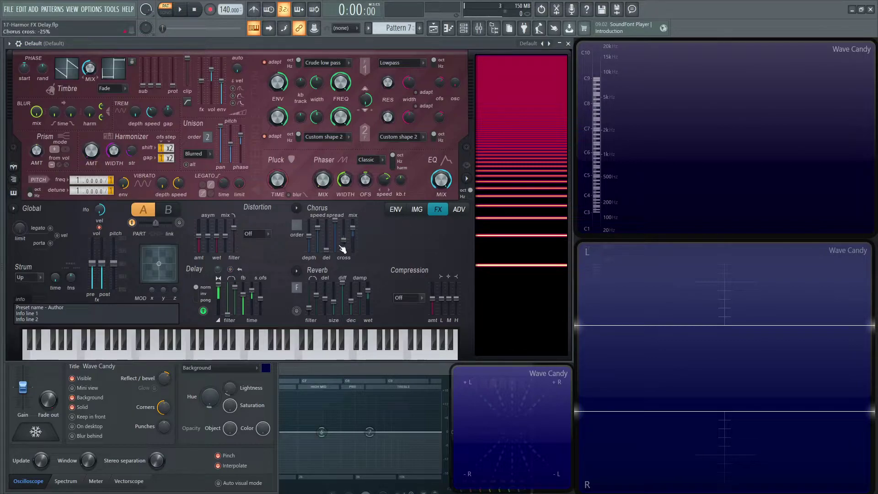
# Step: Enable the Delay damping button during playback so repeating echoes darken
pyautogui.press('space')
pyautogui.press('space')
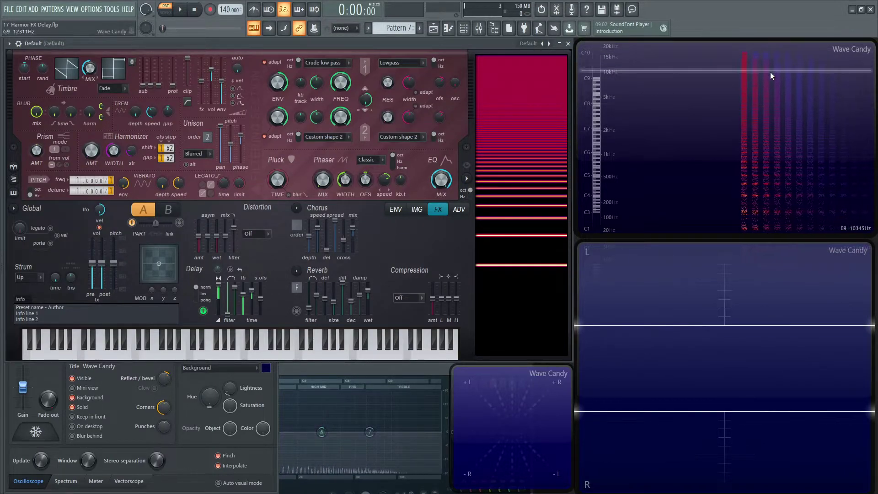
pyautogui.click(232, 269)
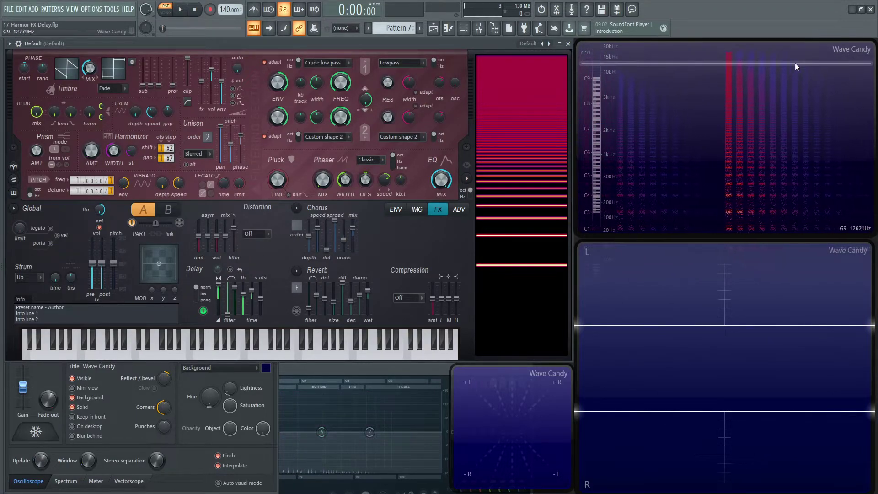
pyautogui.click(231, 270)
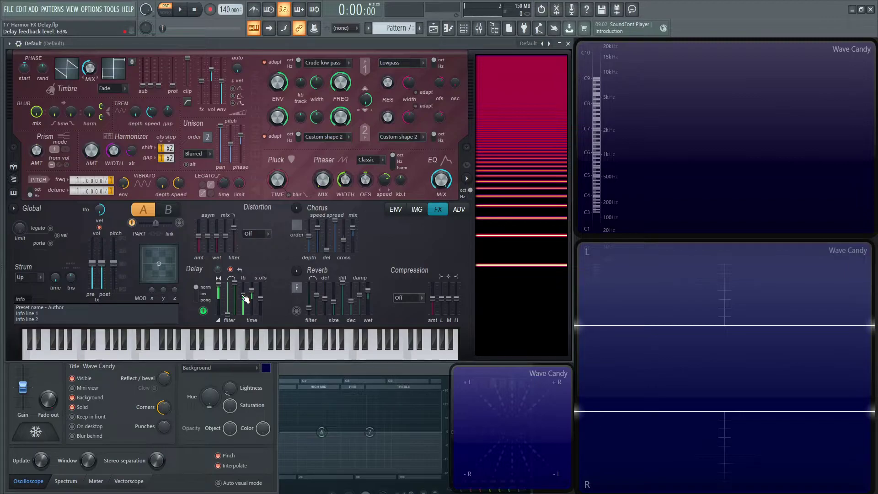
# Step: Raise the delay feedback to 85% and audition it with a C4 note and playback
pyautogui.moveTo(246, 299); pyautogui.dragTo(245, 289)
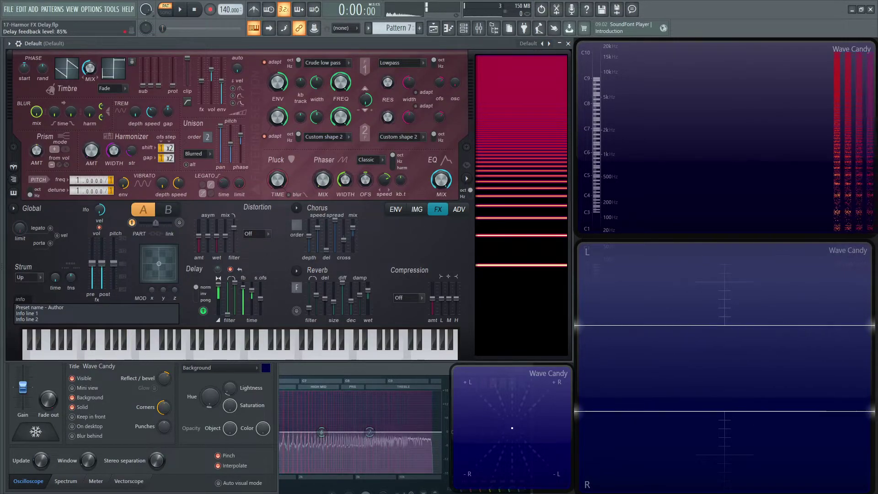
pyautogui.press('z')
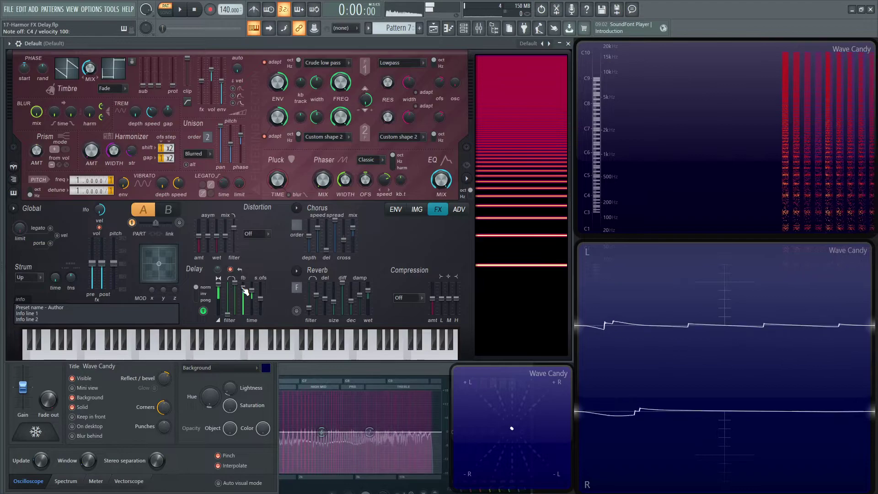
pyautogui.press('space')
# Step: Compare the sound with the delay off and back on, then set the delay time to 3:00
pyautogui.click(204, 311)
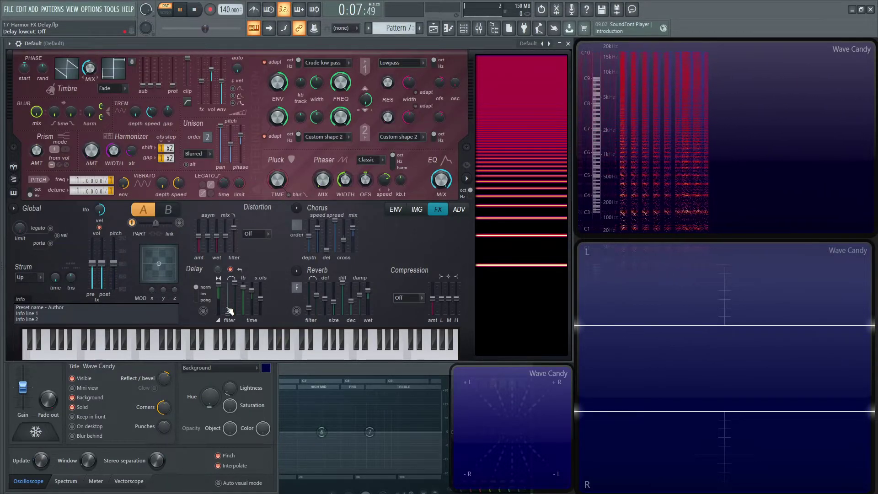
pyautogui.click(203, 311)
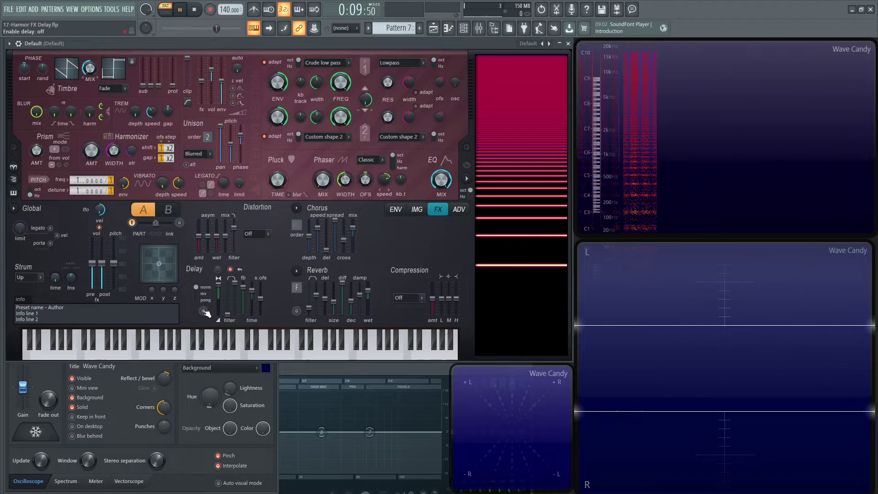
pyautogui.click(204, 311)
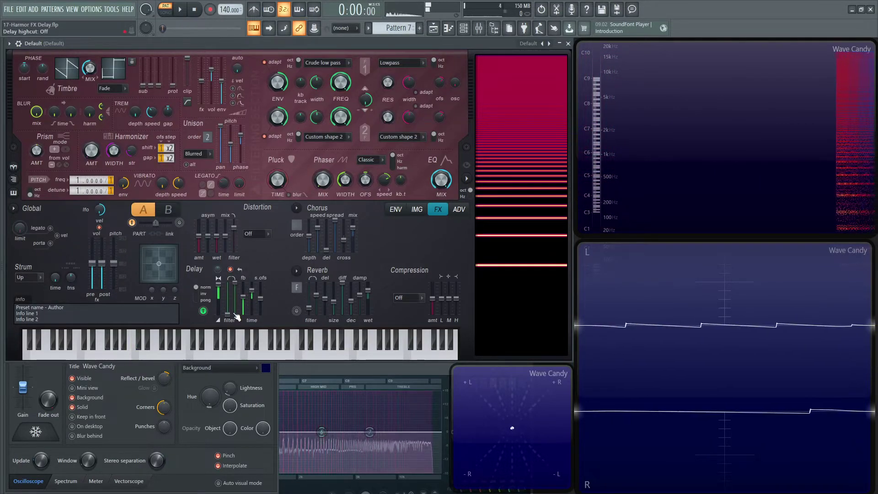
pyautogui.press('space')
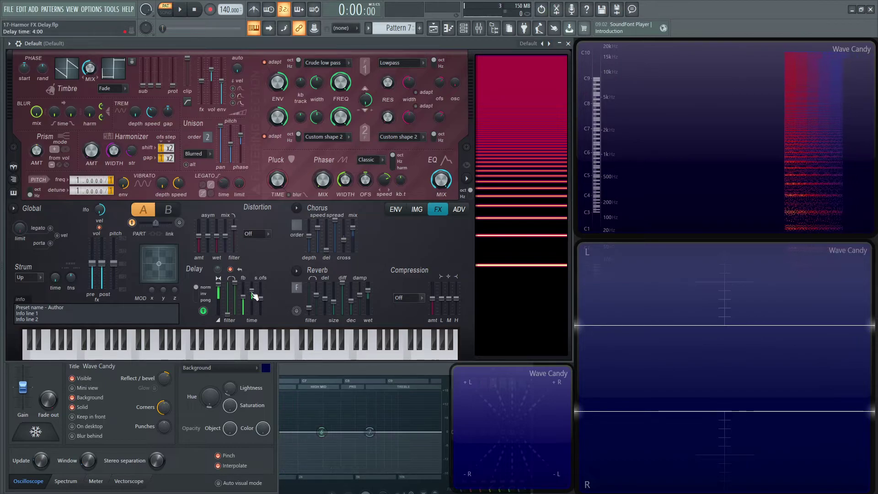
pyautogui.moveTo(255, 295); pyautogui.dragTo(251, 291)
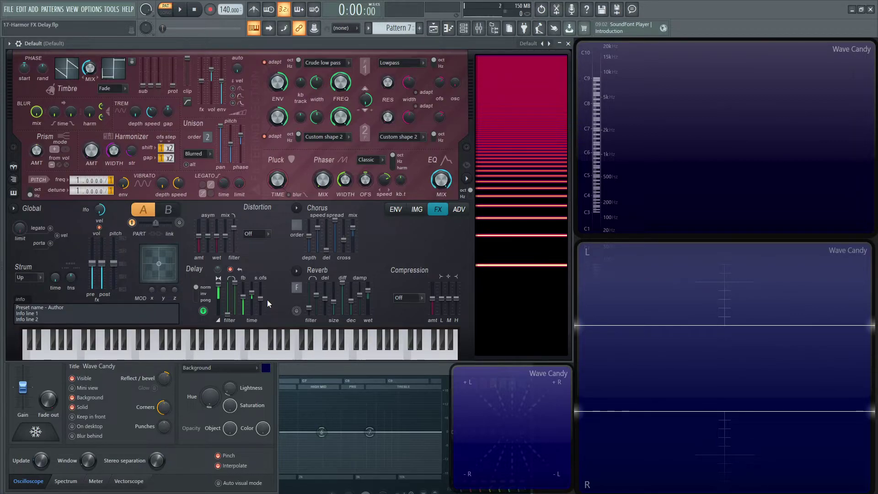
# Step: Audition C4 notes with the delay stereo offset at 70%, then leave the offset at 0%
pyautogui.press('z')
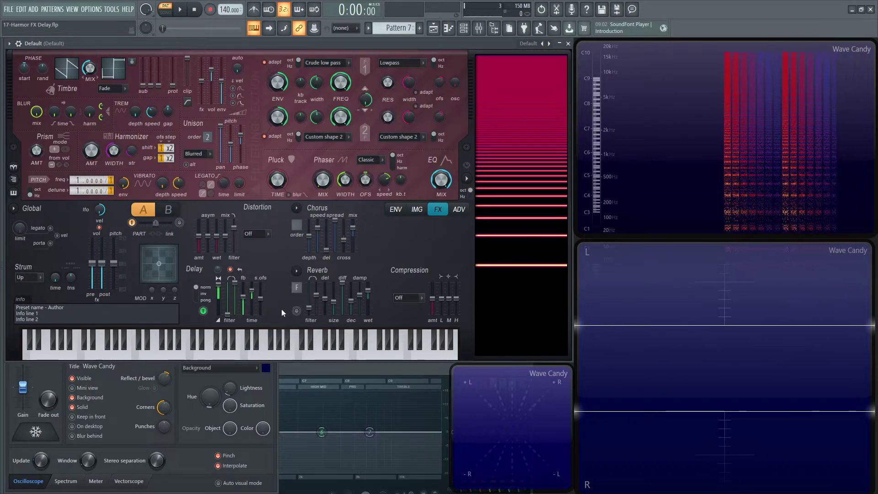
pyautogui.press('z')
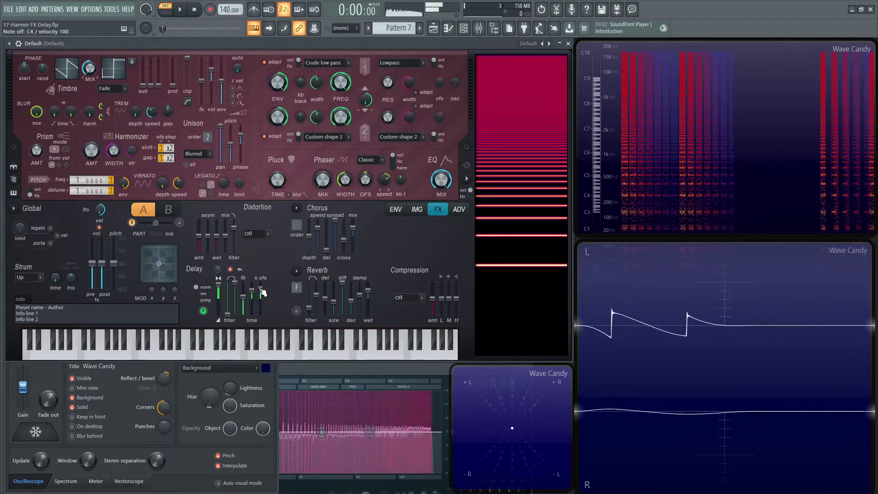
pyautogui.press('z')
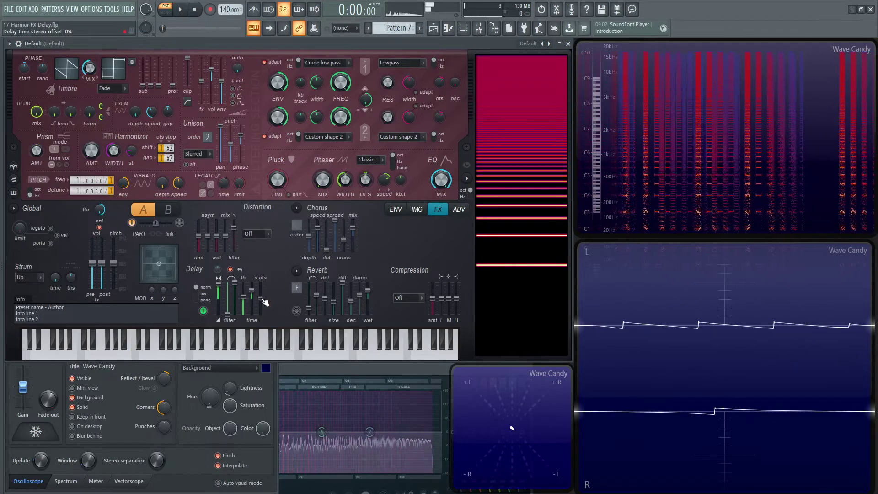
pyautogui.press('z')
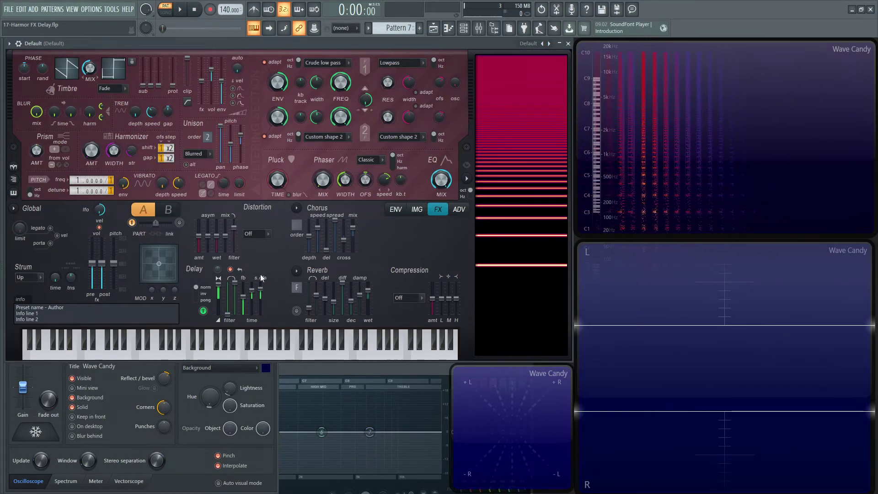
pyautogui.moveTo(262, 292); pyautogui.dragTo(262, 286)
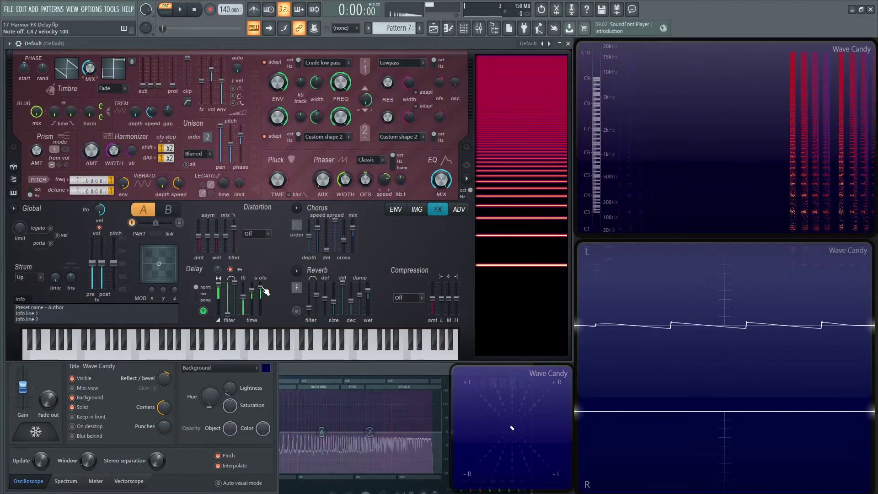
pyautogui.moveTo(265, 291); pyautogui.dragTo(265, 304)
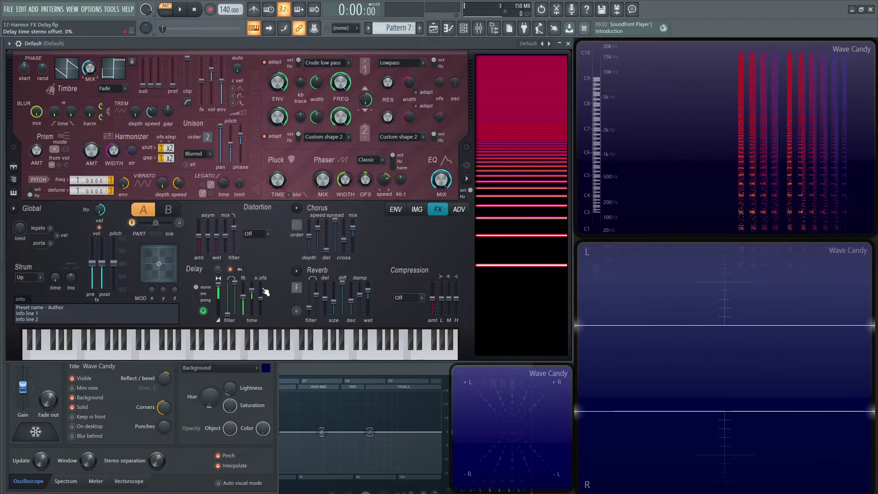